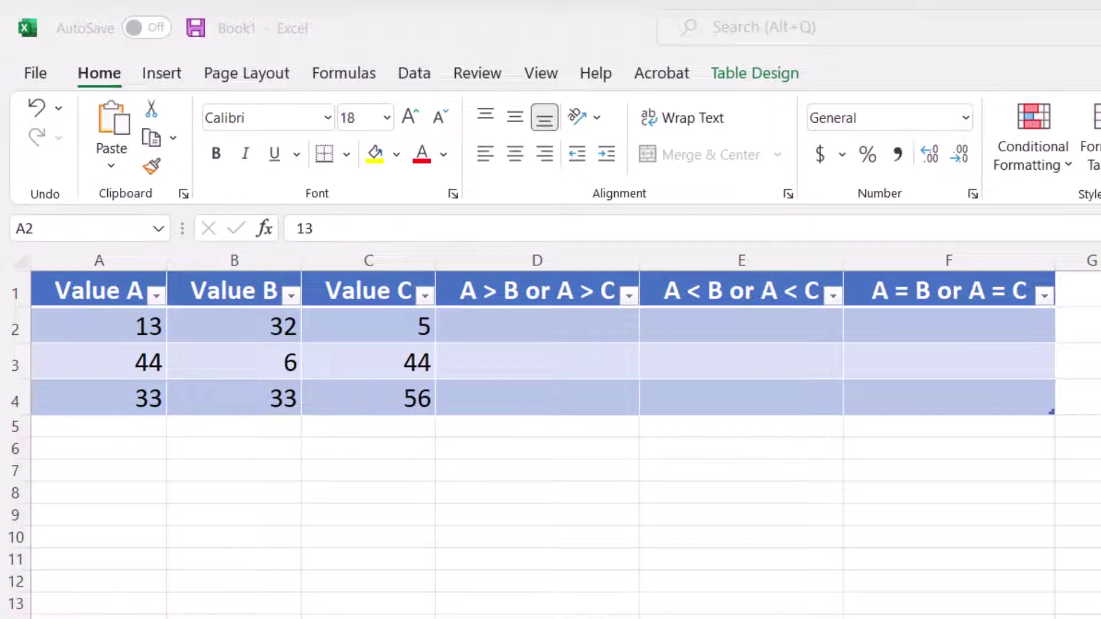
# Enter =OR(A2>B2,A2>C2) in D2 so column D fills with TRUE/FALSE results.
pyautogui.click(536, 326)
pyautogui.write('=OR(A2>B2,A2>C2)')
pyautogui.press('Return')
# Enter =OR(A2<B2,A2<C2) in E2 so column E shows TRUE, FALSE, TRUE.
pyautogui.press('Up')
pyautogui.press('Right')
pyautogui.write('=OR(A2<B2,')
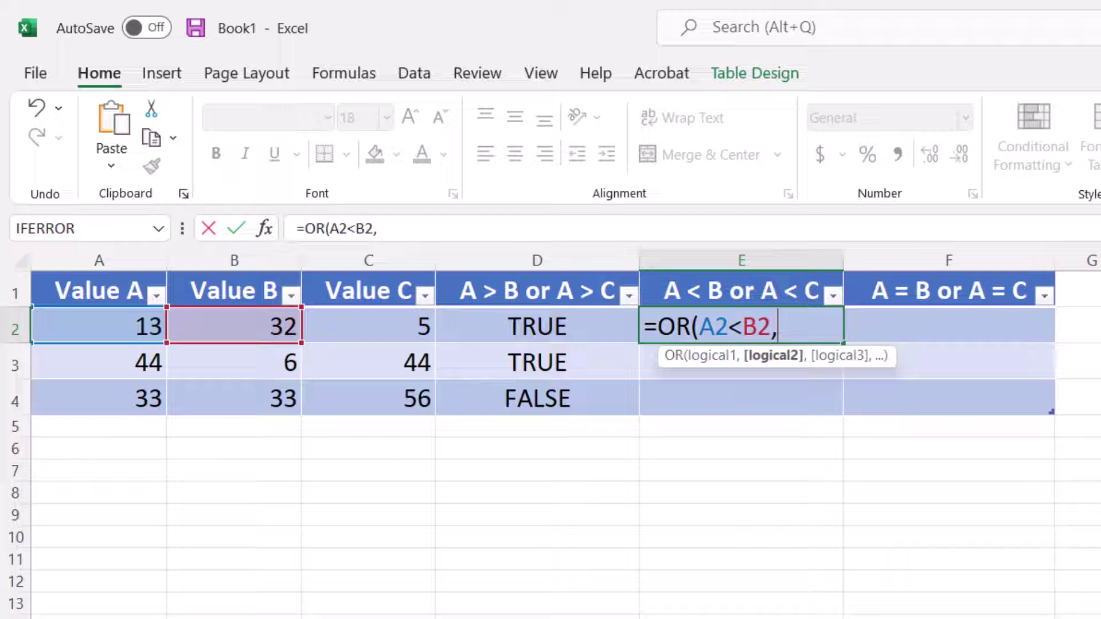
pyautogui.write('A2<C2)')
pyautogui.press('Return')
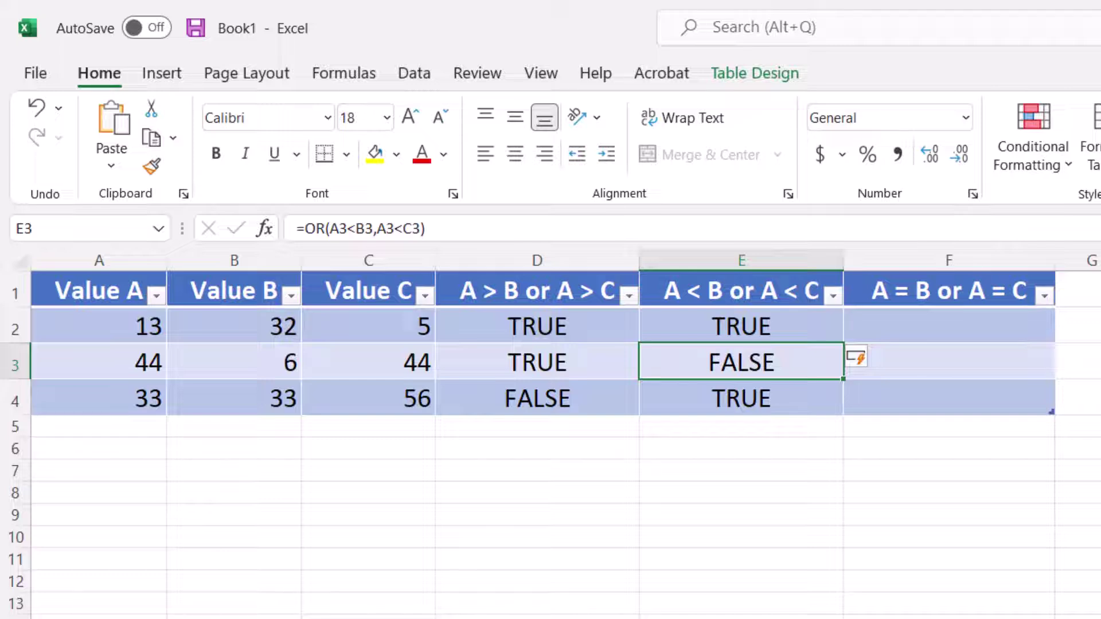
# Enter =OR(A2=B2,A2=C2) in F2 so column F shows FALSE, TRUE, TRUE.
pyautogui.click(948, 325)
pyautogui.write('=OR(A2=B2,A2=C2)')
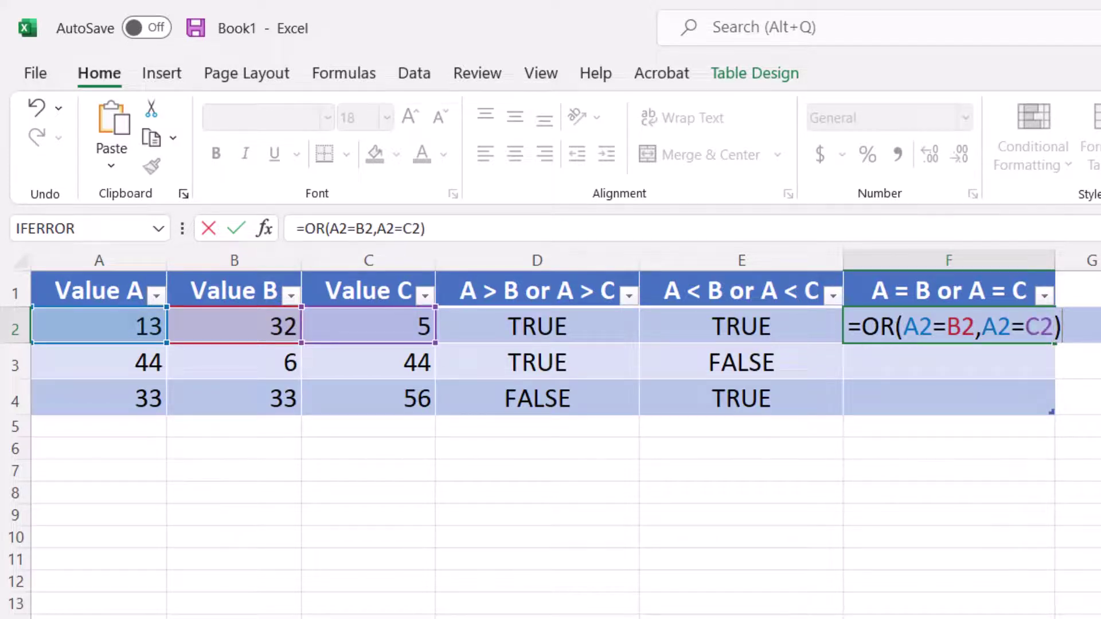
pyautogui.press('Return')
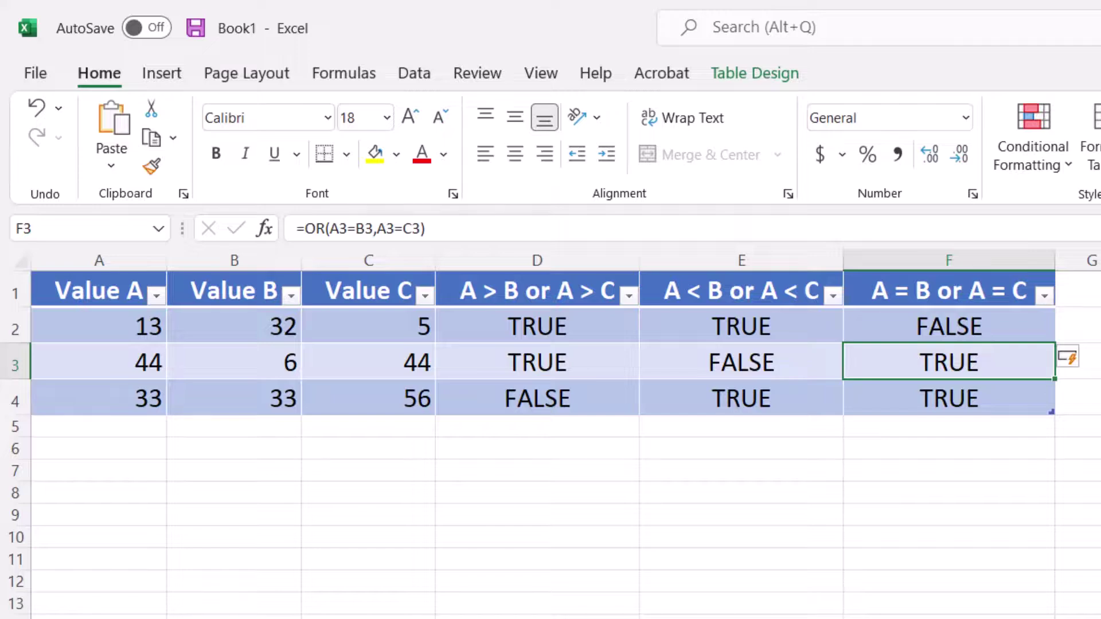